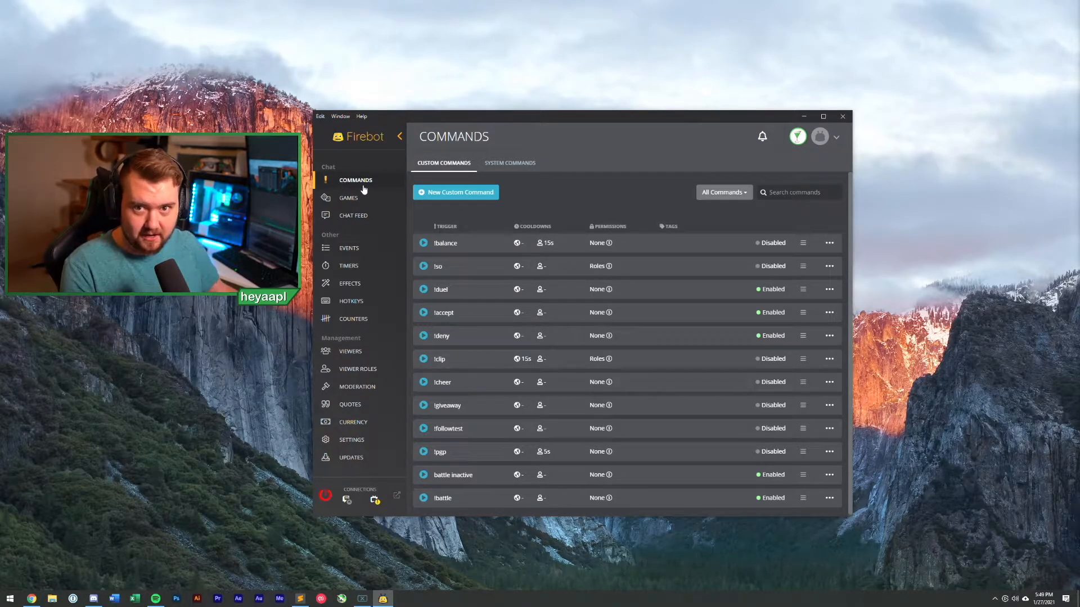
Step: Create a new custom chat command with the trigger !twitter
{"action": "left_click", "coordinate": [460, 196]}
{"action": "left_click", "coordinate": [513, 193]}
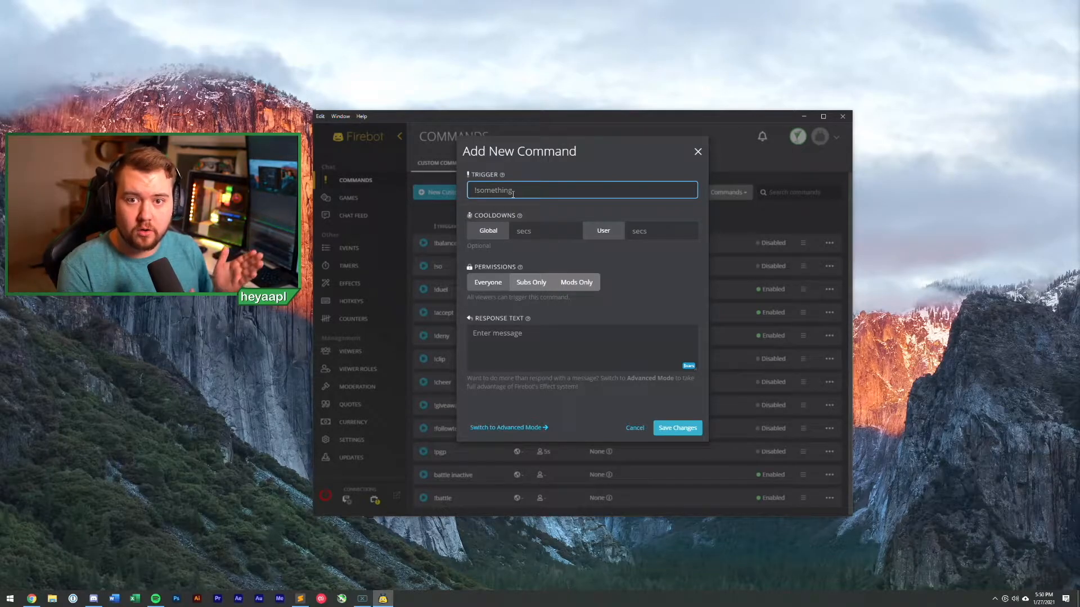
{"action": "type", "text": "!"}
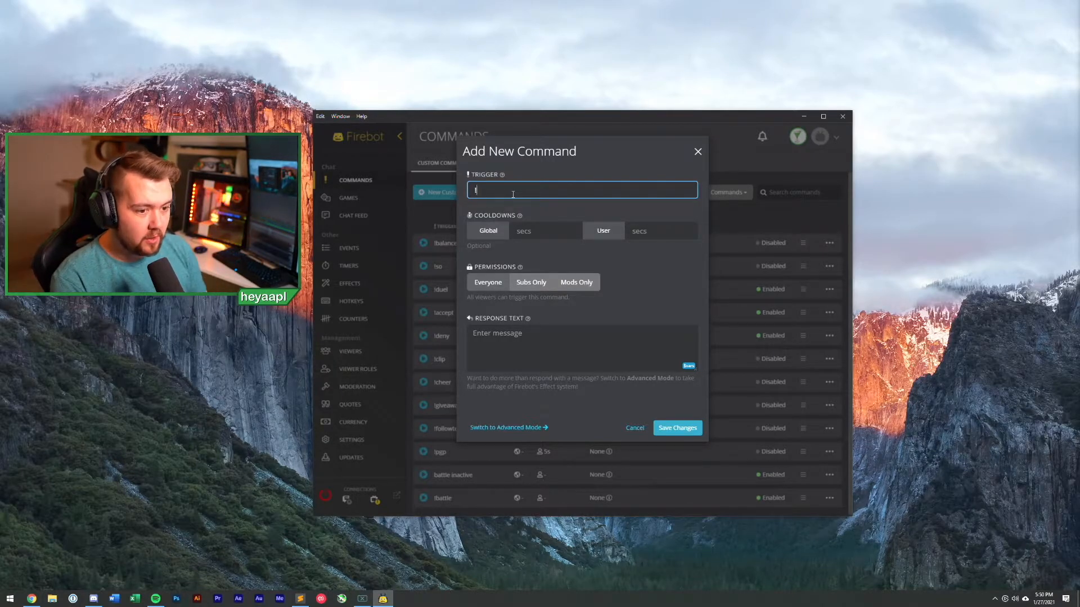
{"action": "type", "text": "twitter"}
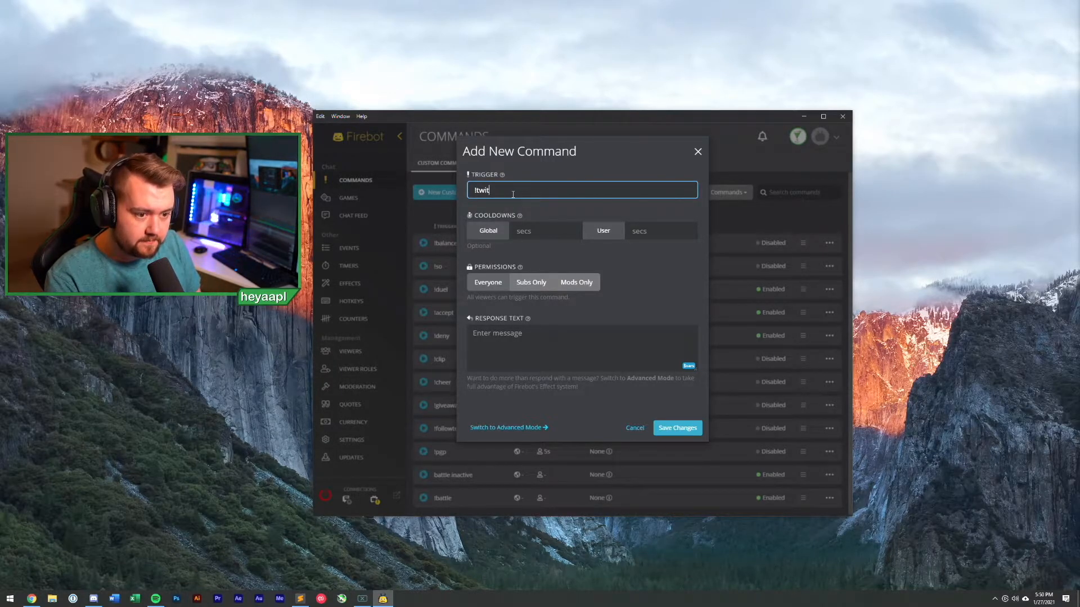
{"action": "left_click", "coordinate": [560, 235]}
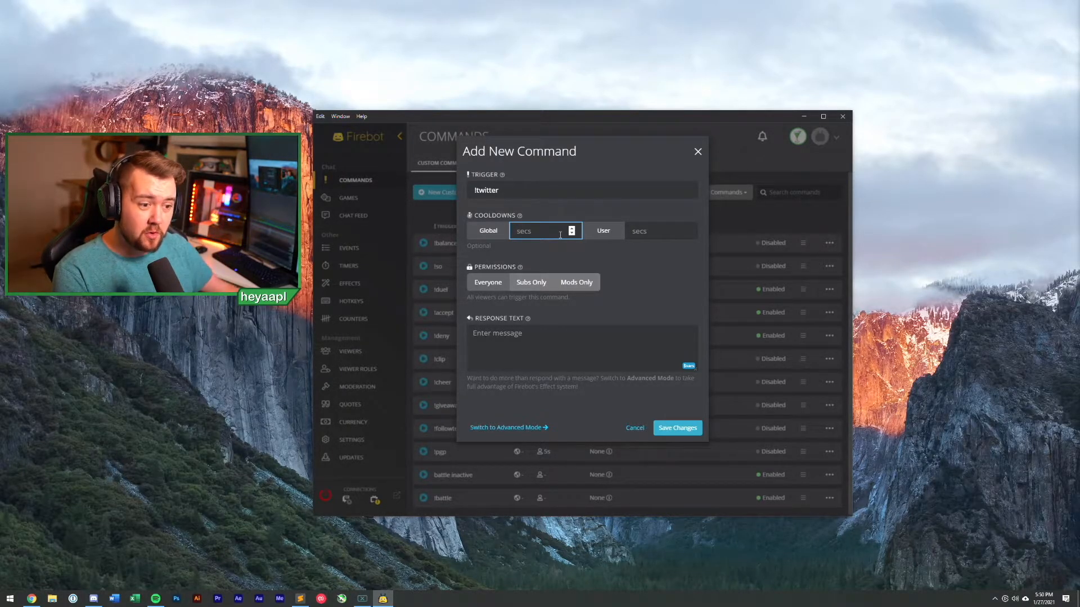
Step: Give !twitter a 15-second global cooldown instead of a per-user one
{"action": "left_click", "coordinate": [648, 230]}
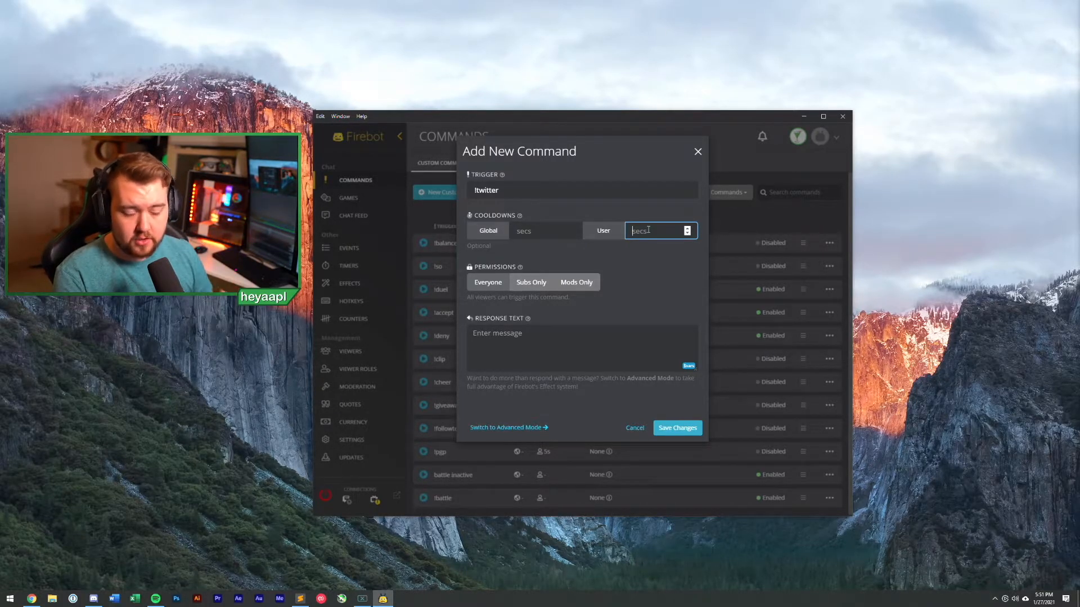
{"action": "left_click", "coordinate": [565, 229]}
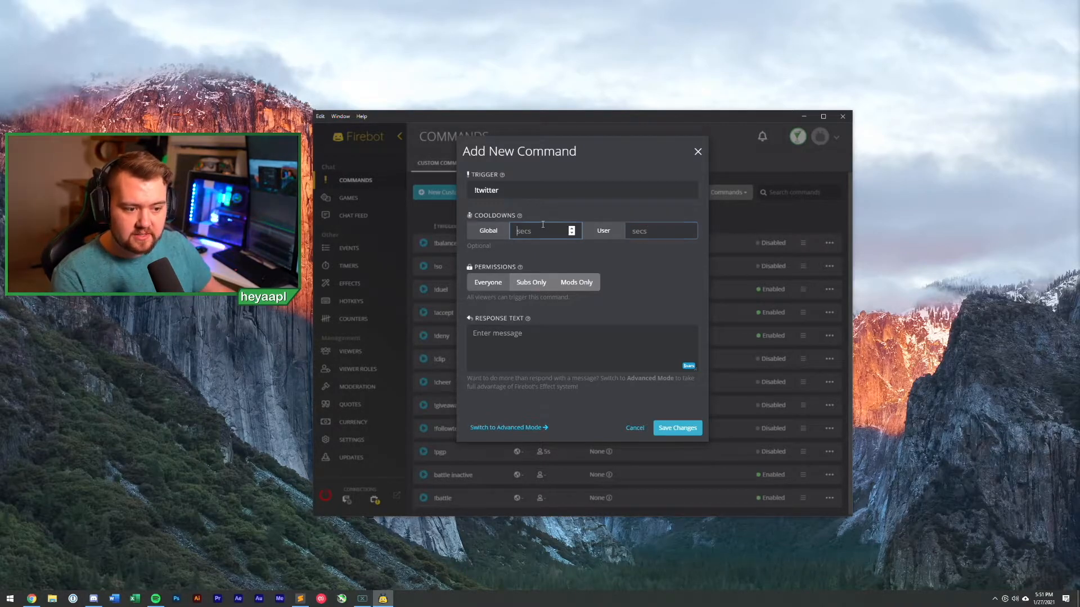
{"action": "type", "text": "15"}
{"action": "left_click", "coordinate": [546, 244]}
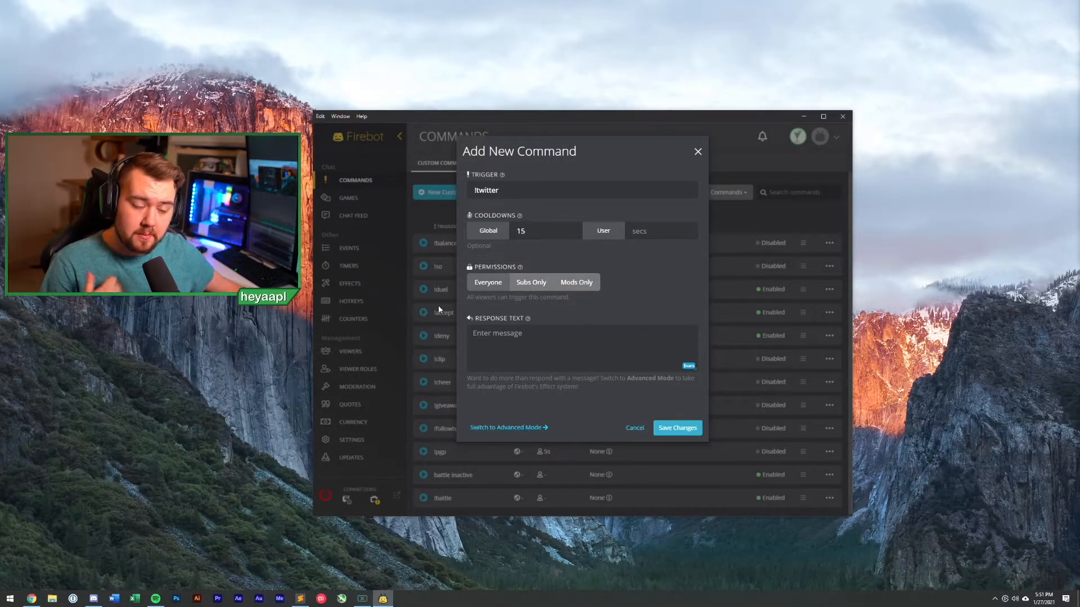
Step: Try Subs Only and Mods Only, then leave the permission set to Everyone
{"action": "left_click", "coordinate": [552, 287]}
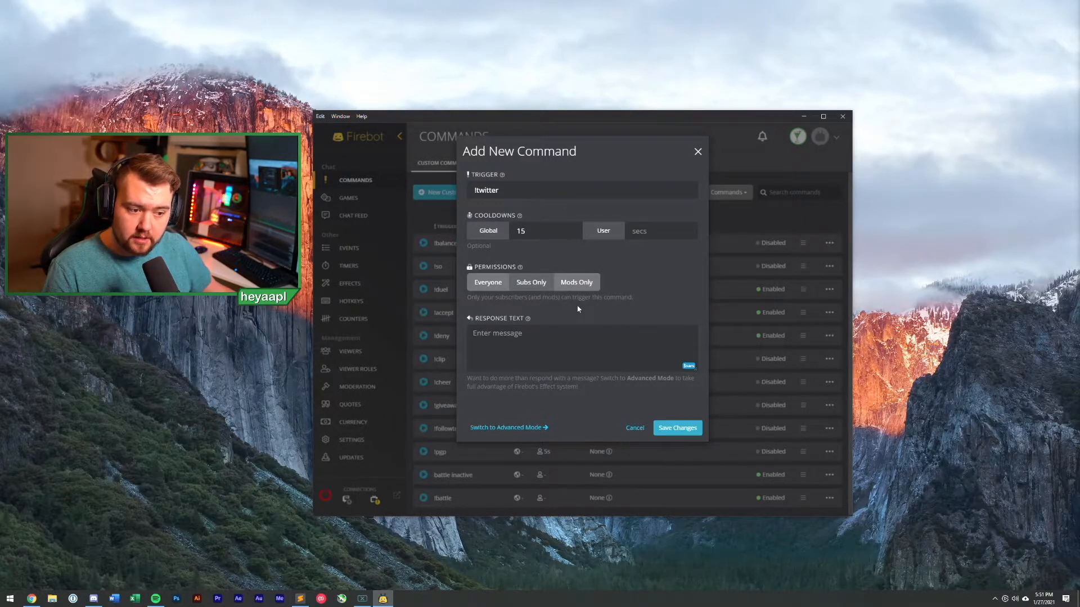
{"action": "left_click", "coordinate": [580, 288]}
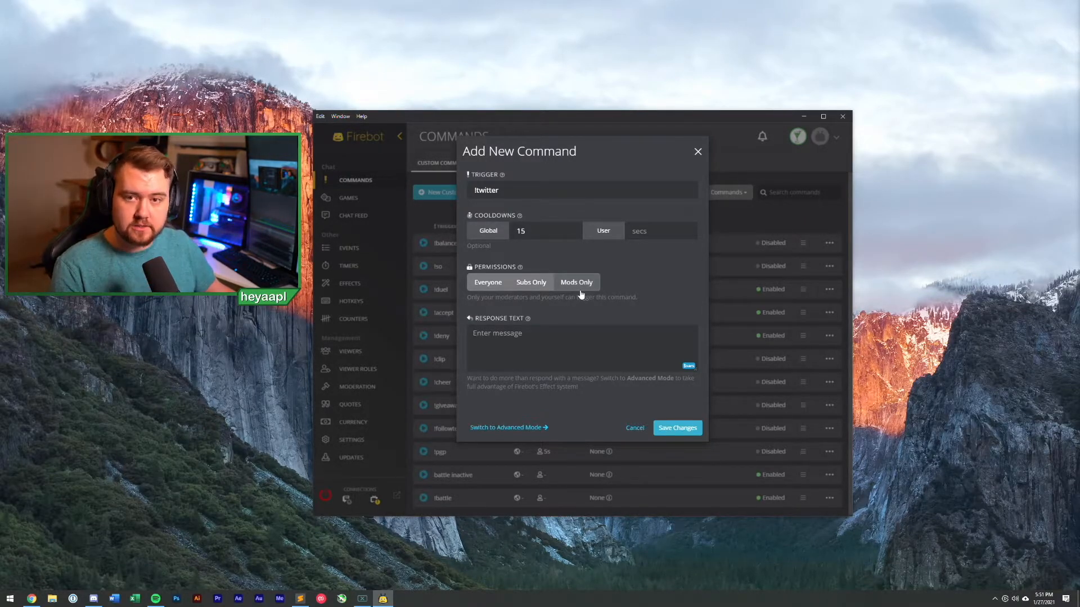
{"action": "left_click", "coordinate": [490, 285]}
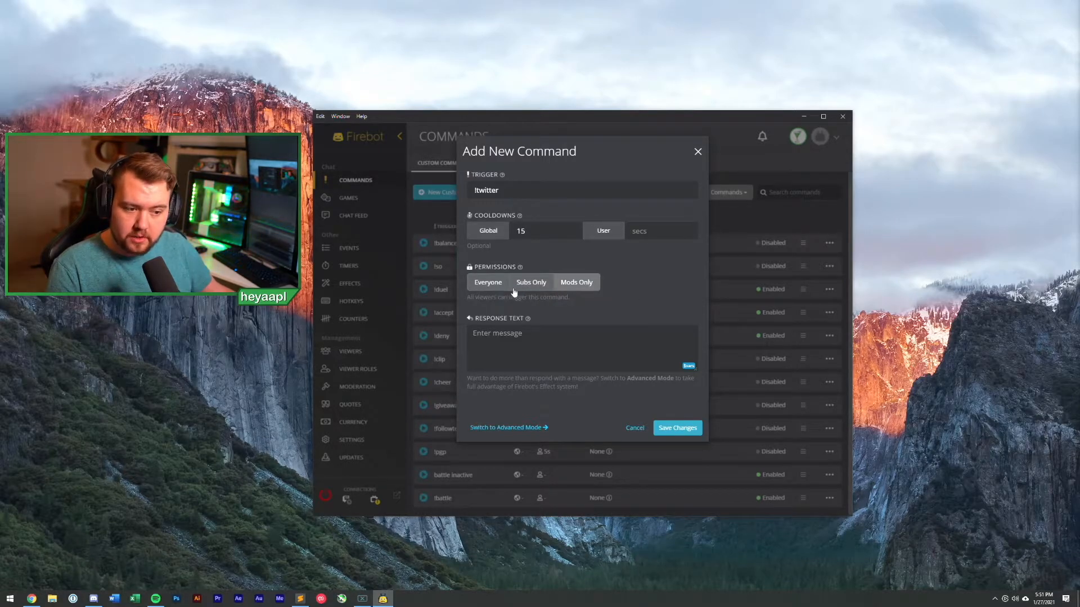
{"action": "left_click", "coordinate": [522, 370]}
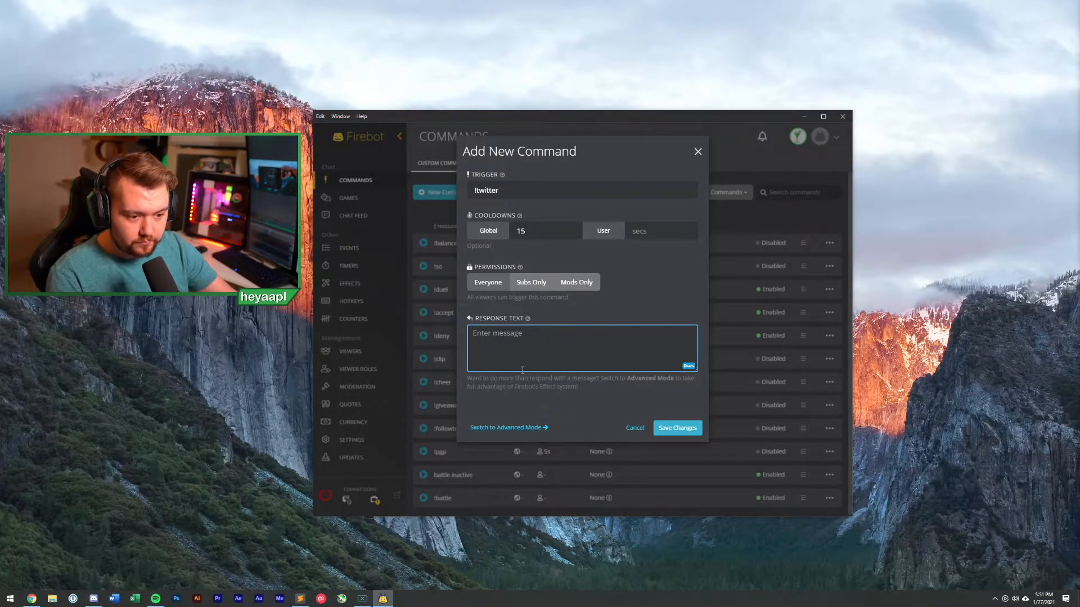
Step: Enter a reply promoting the streamer's Twitter account with its link, and save !twitter
{"action": "type", "text": "Check "}
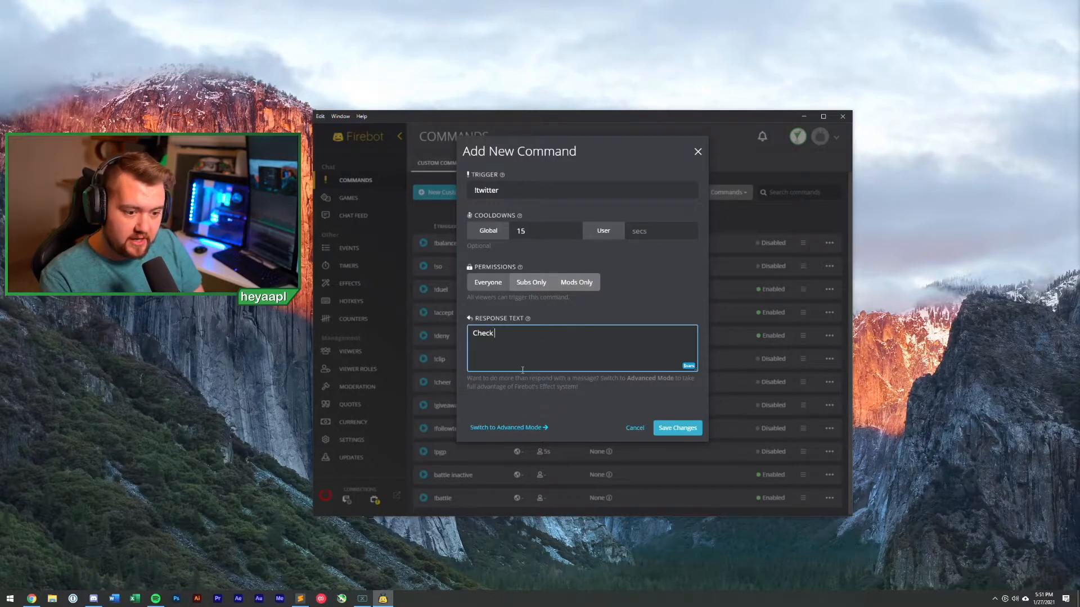
{"action": "type", "text": "out heyaapl on Twitter"}
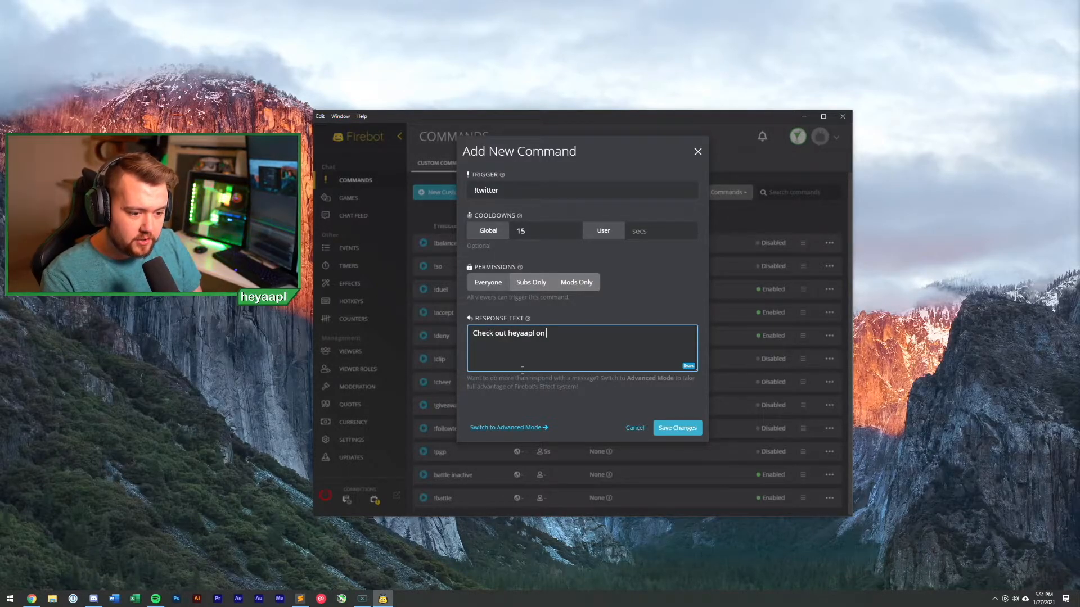
{"action": "type", "text": "! https://twitter.com/heyaapl"}
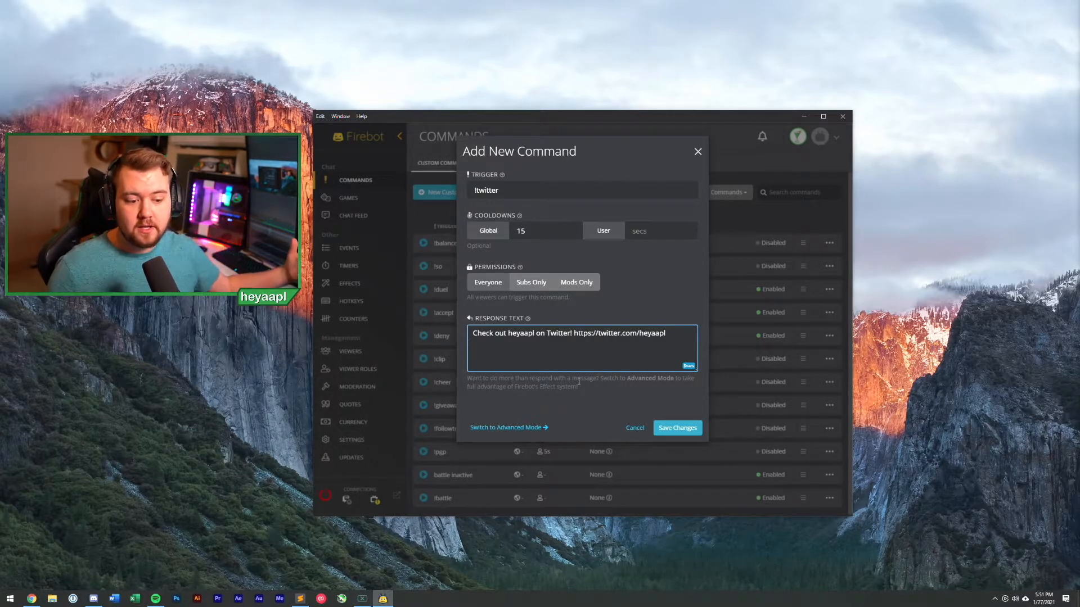
{"action": "left_click", "coordinate": [533, 429]}
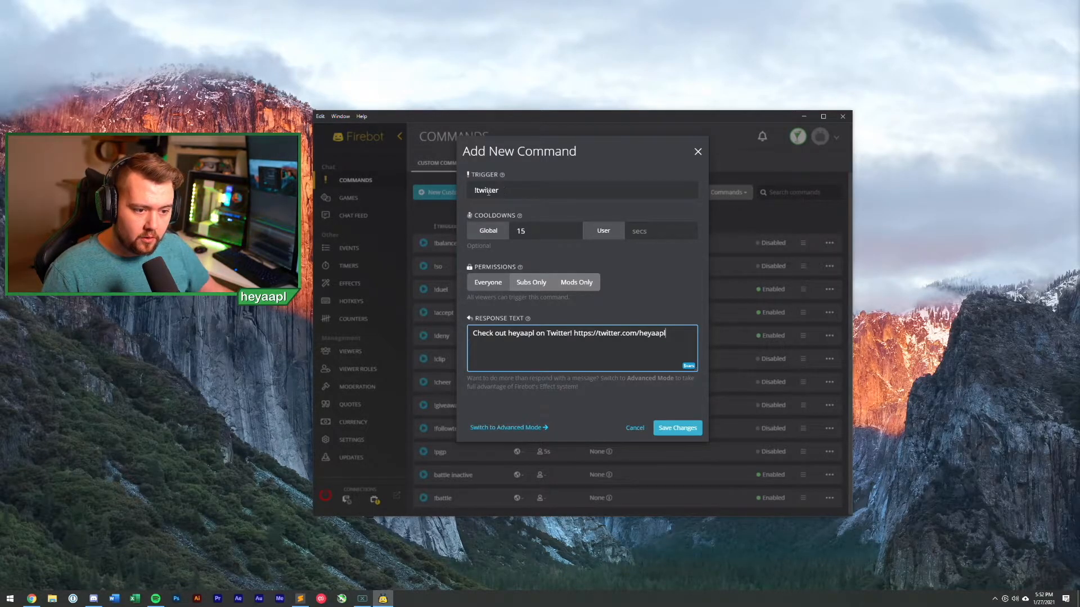
{"action": "left_click", "coordinate": [678, 429]}
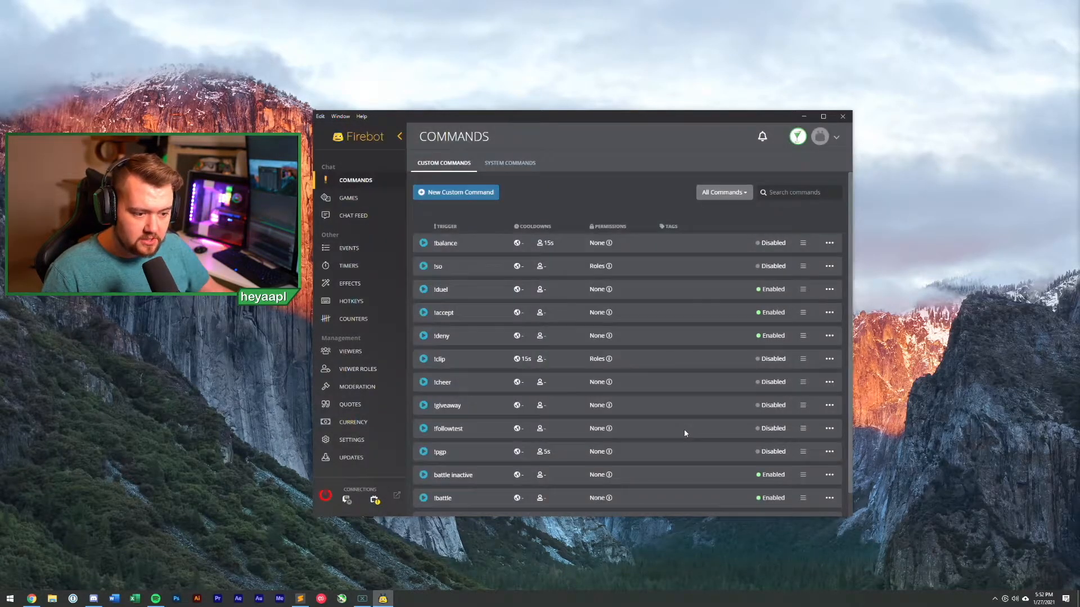
Step: Create a second command with trigger !lurk and a 15-second user cooldown
{"action": "scroll", "coordinate": [684, 429], "scroll_direction": "down", "scroll_amount": 1}
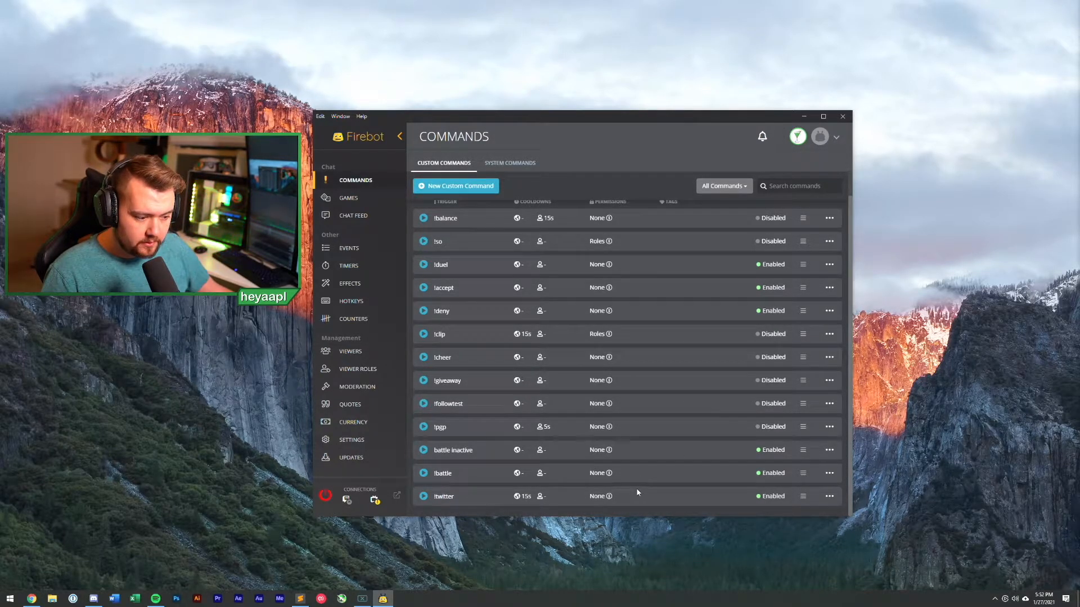
{"action": "scroll", "coordinate": [544, 495], "scroll_direction": "up", "scroll_amount": 1}
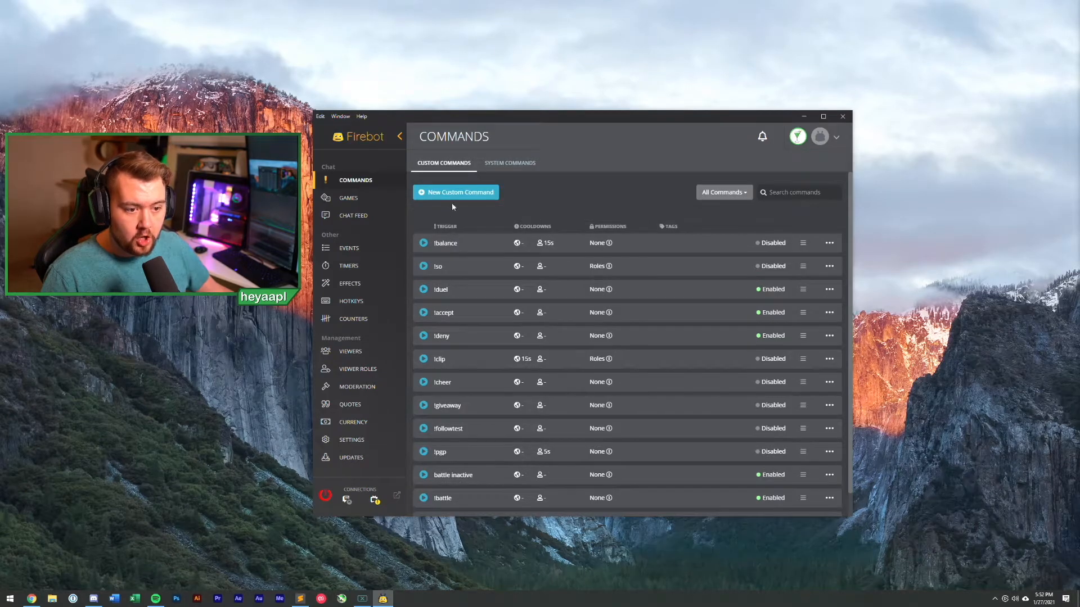
{"action": "left_click", "coordinate": [480, 190]}
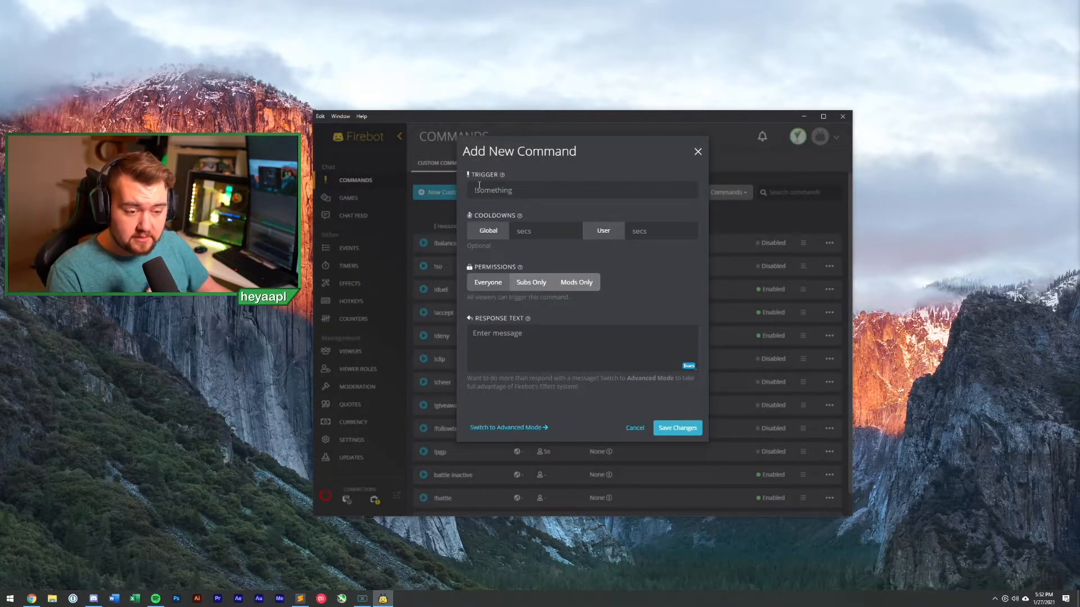
{"action": "type", "text": "!lurk"}
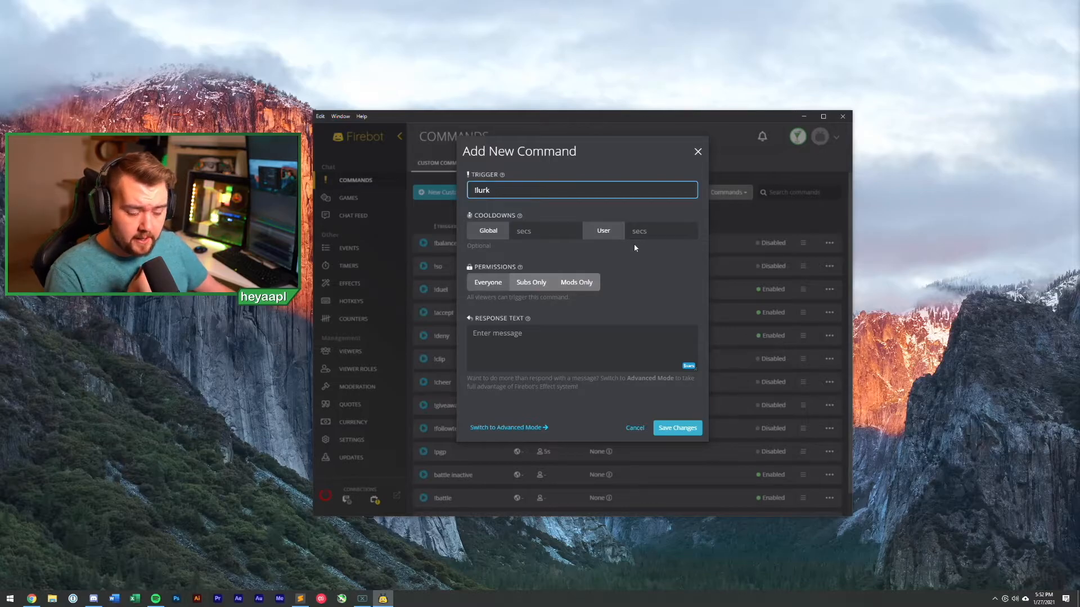
{"action": "left_click", "coordinate": [662, 227]}
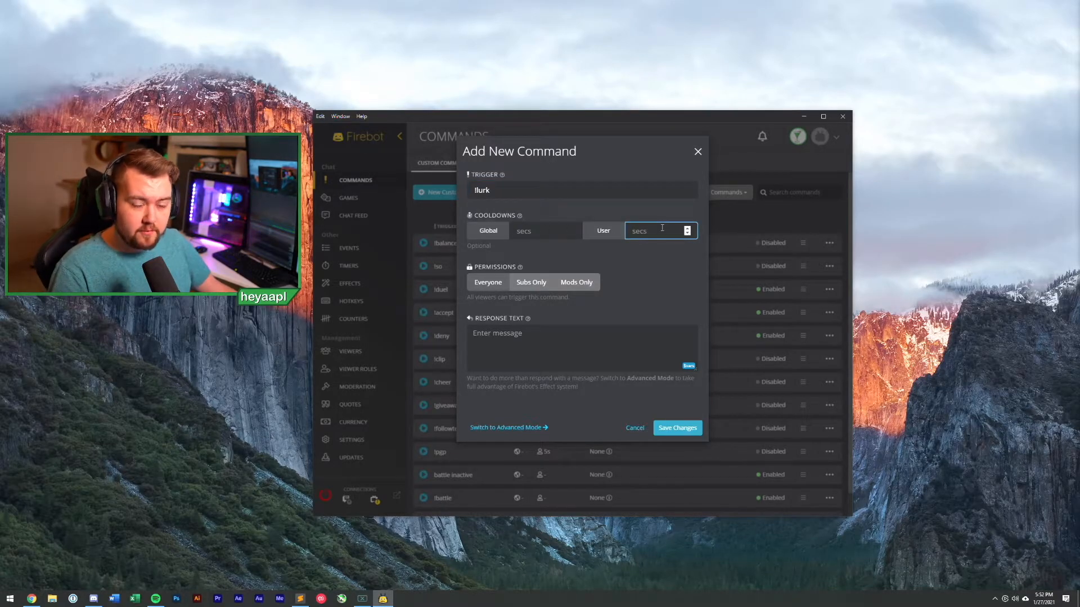
{"action": "type", "text": "15"}
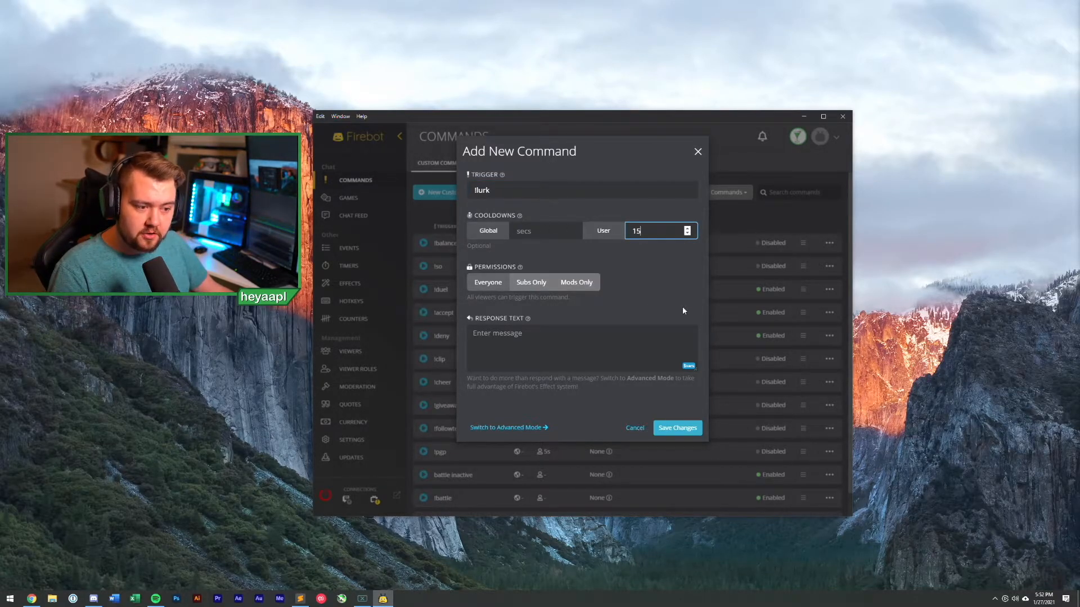
{"action": "left_click", "coordinate": [683, 308]}
{"action": "left_click", "coordinate": [582, 364]}
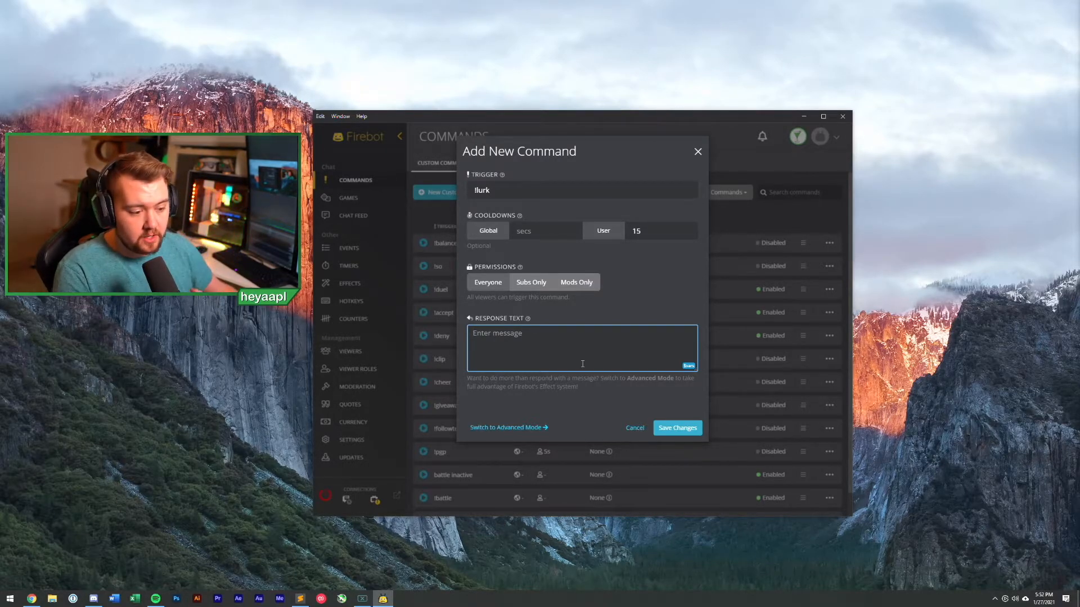
Step: After checking the $vars list, enter the reply '$user is going to have a nice little lurk!'
{"action": "left_click", "coordinate": [690, 367]}
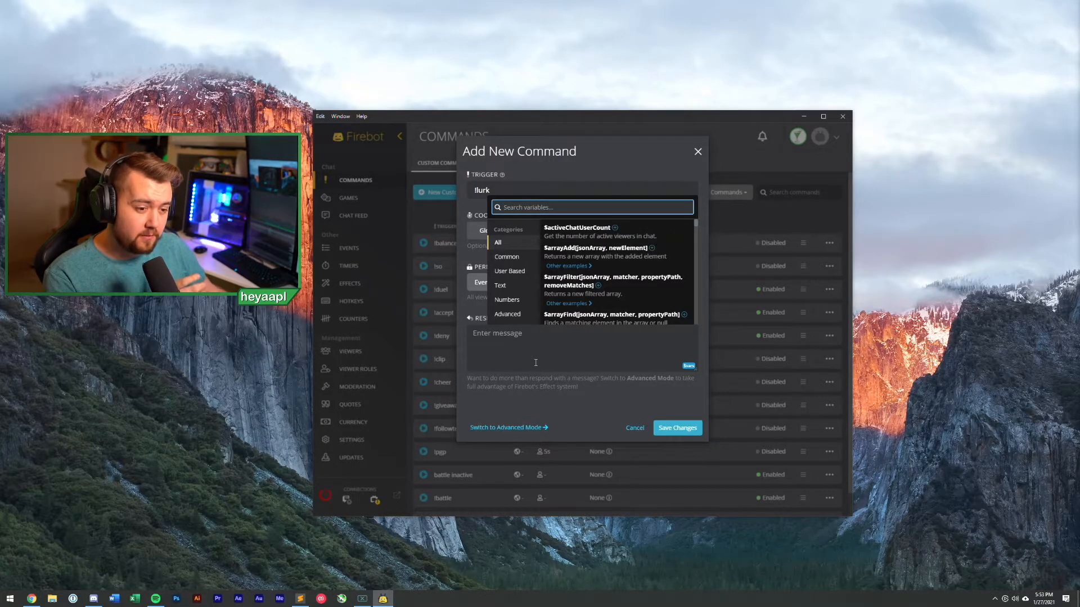
{"action": "left_click", "coordinate": [535, 363]}
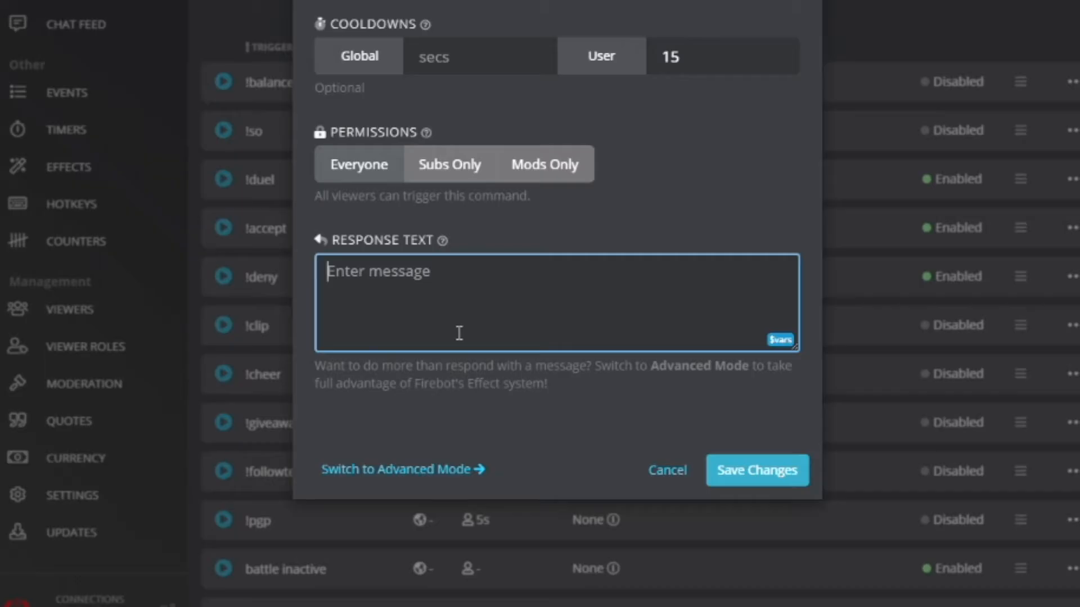
{"action": "type", "text": "$user"}
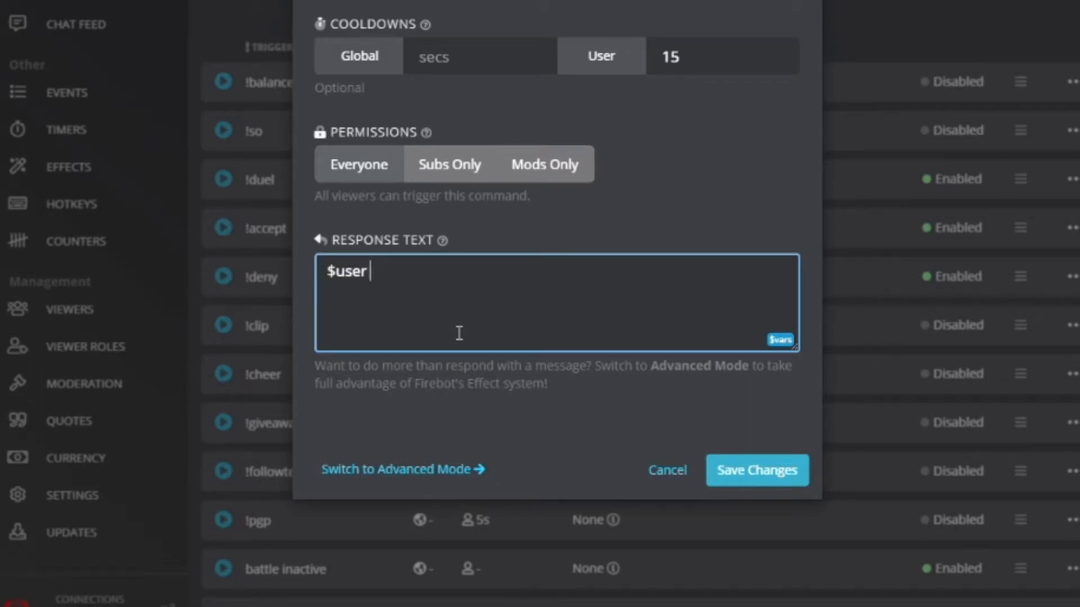
{"action": "type", "text": " is going"}
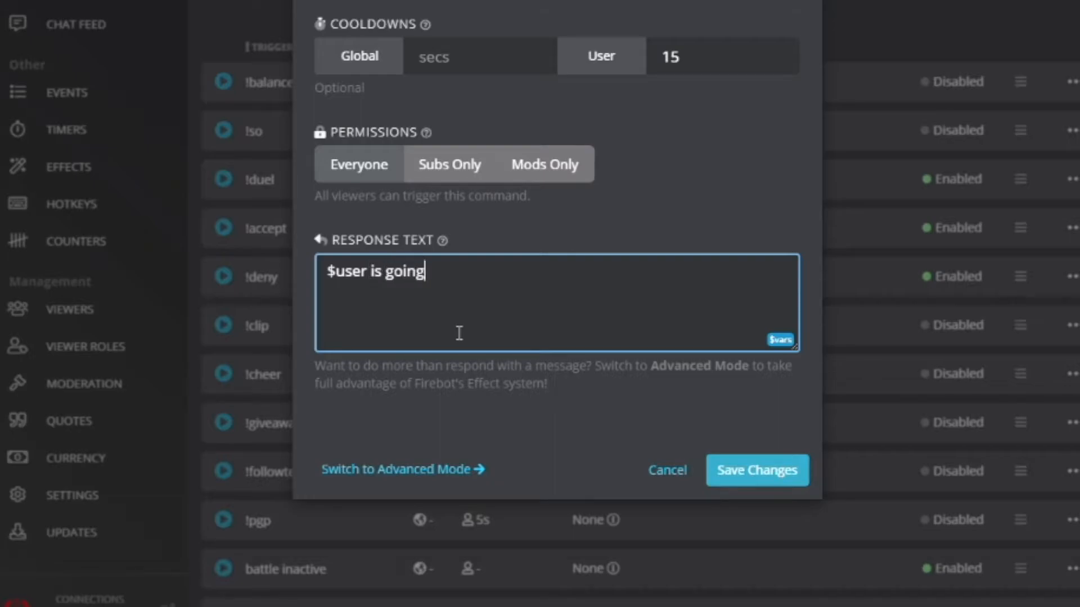
{"action": "type", "text": " to have a nice little l"}
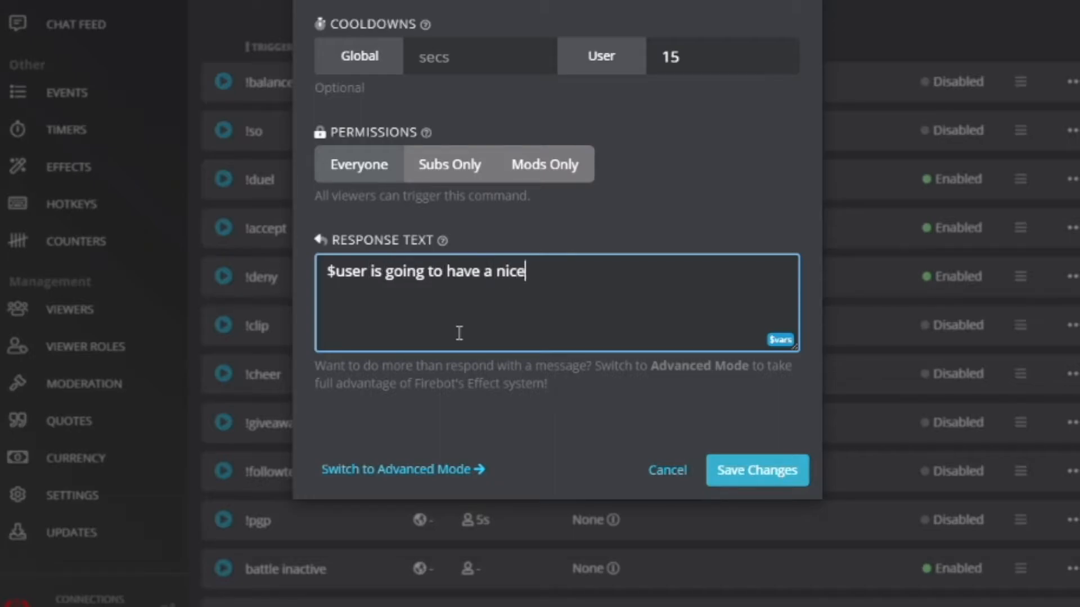
{"action": "type", "text": "urk!"}
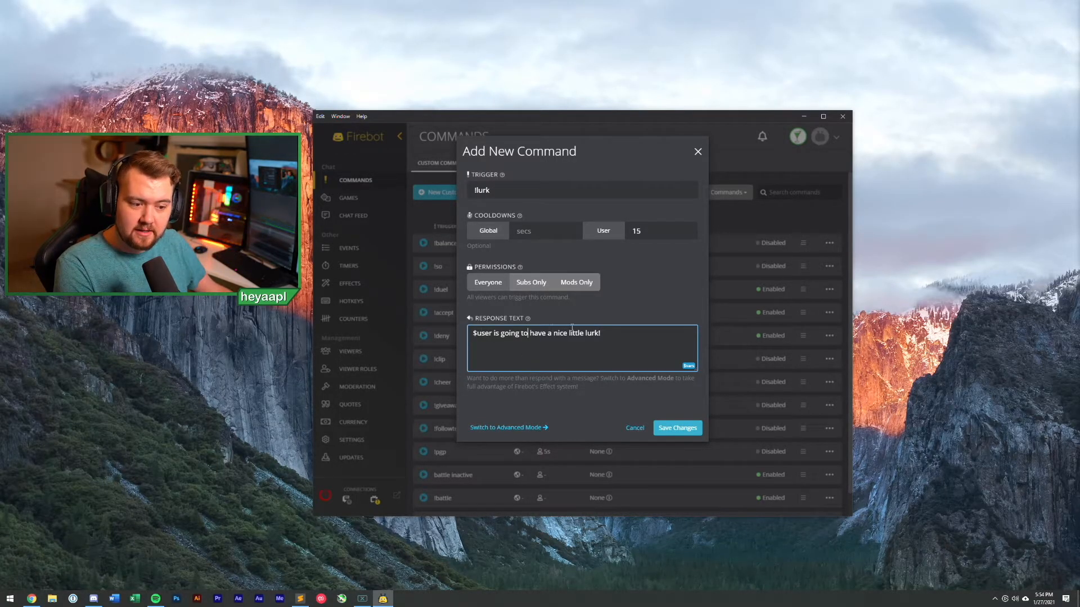
{"action": "left_click", "coordinate": [690, 368]}
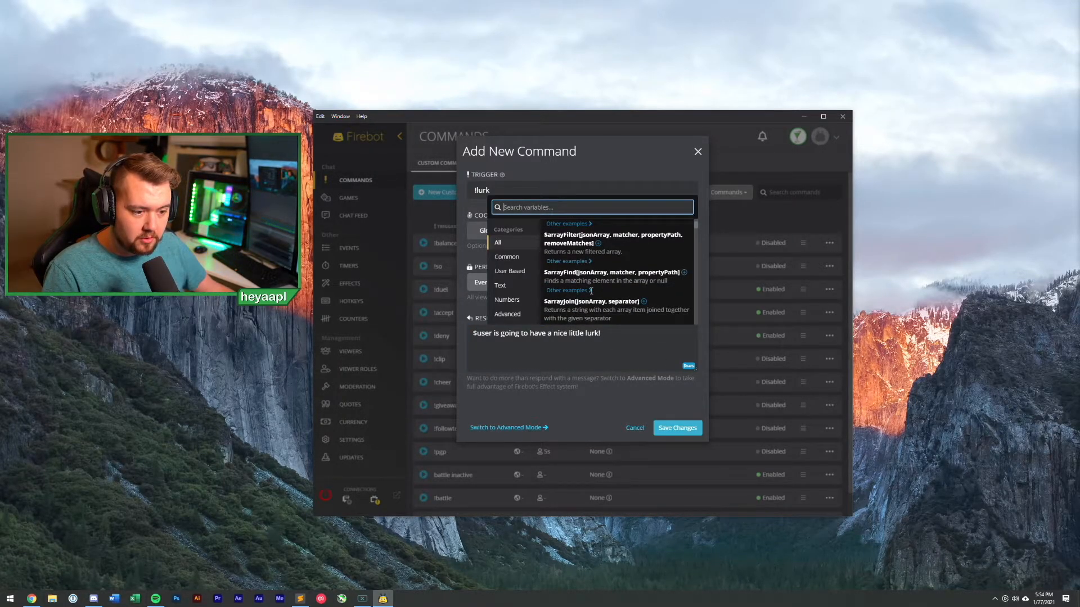
Step: Browse the Common, User Based, Text, Numbers and Advanced variable categories, then close the list
{"action": "left_click", "coordinate": [507, 257]}
{"action": "left_click", "coordinate": [508, 272]}
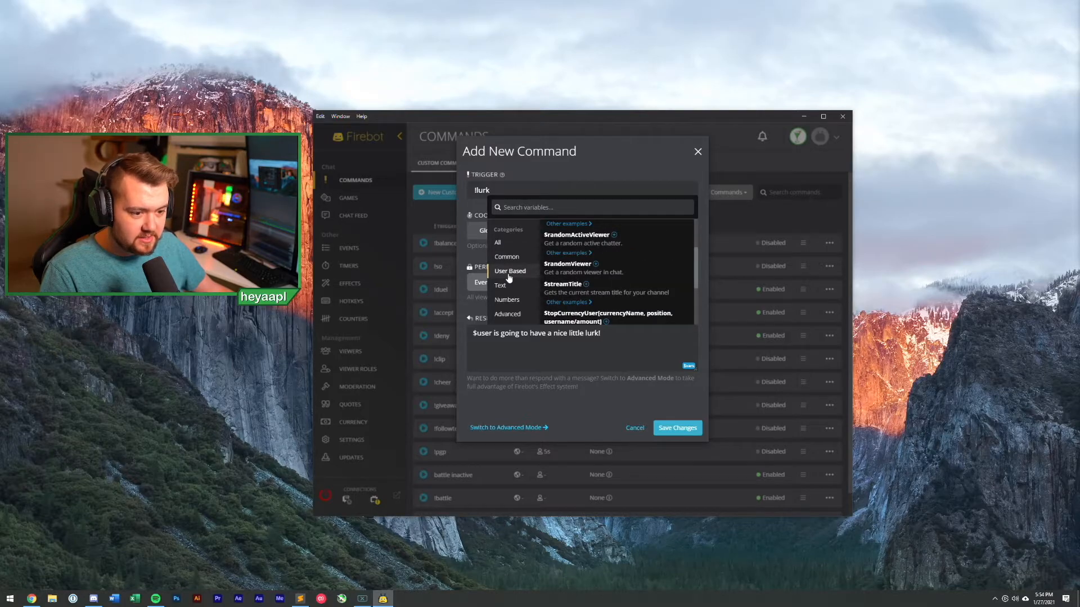
{"action": "left_click", "coordinate": [500, 286]}
{"action": "scroll", "coordinate": [567, 274], "scroll_direction": "down", "scroll_amount": 2}
{"action": "scroll", "coordinate": [566, 274], "scroll_direction": "down", "scroll_amount": 1}
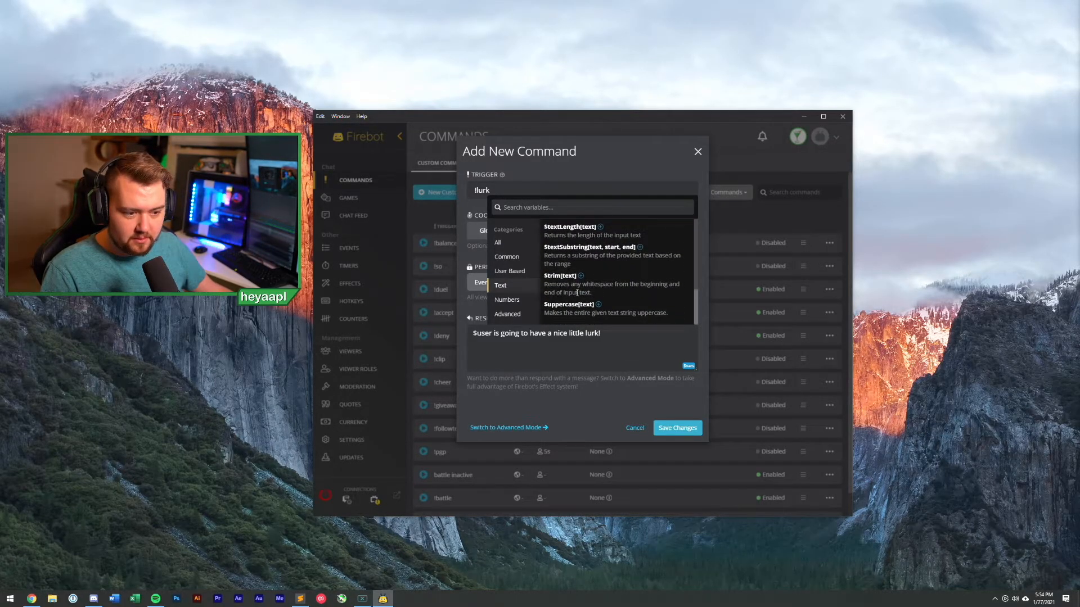
{"action": "left_click", "coordinate": [512, 300]}
{"action": "left_click", "coordinate": [513, 316]}
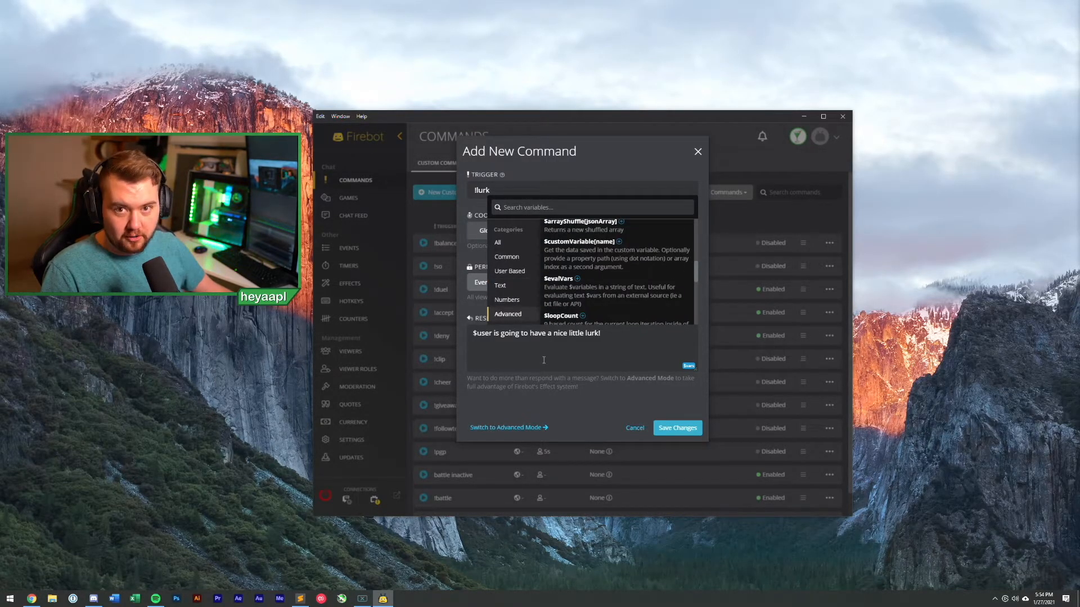
{"action": "left_click", "coordinate": [608, 344]}
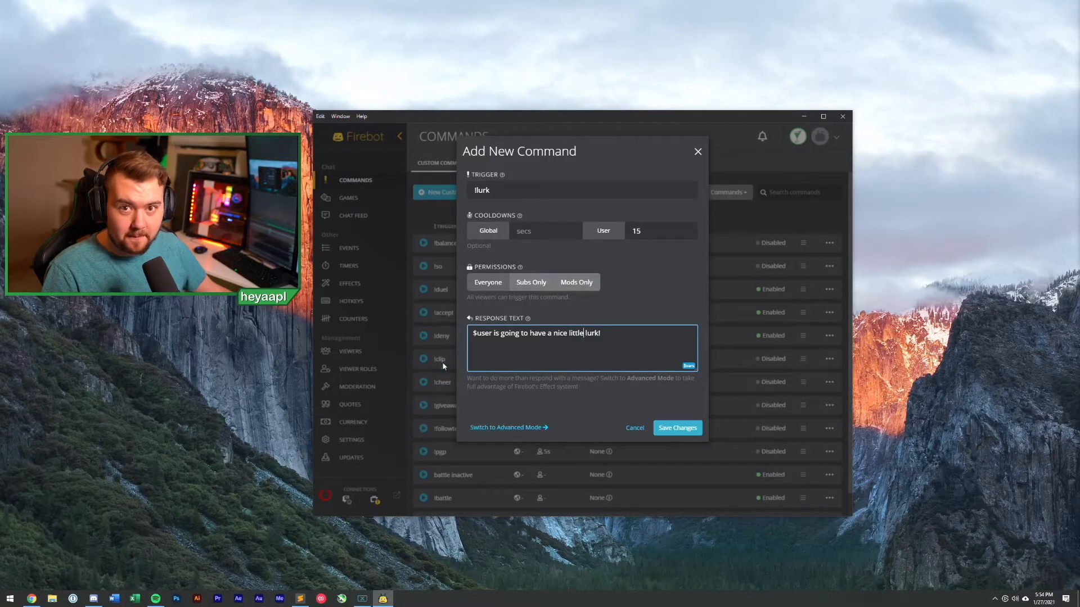
Step: Save the !lurk command and go to the Chat Feed page
{"action": "left_click", "coordinate": [681, 428]}
{"action": "scroll", "coordinate": [495, 427], "scroll_direction": "down", "scroll_amount": 1}
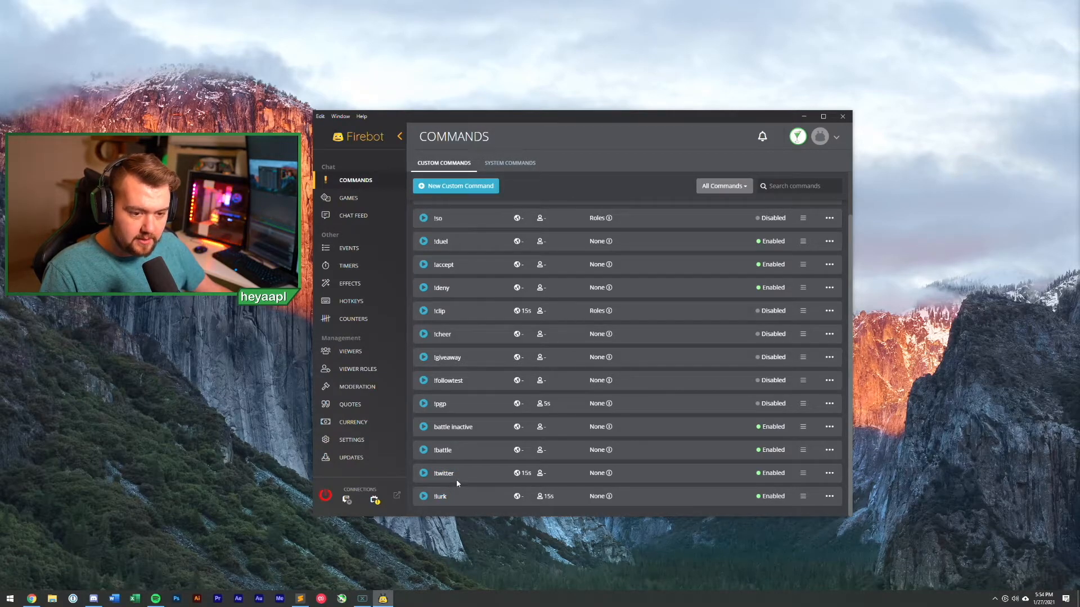
{"action": "left_click", "coordinate": [354, 218]}
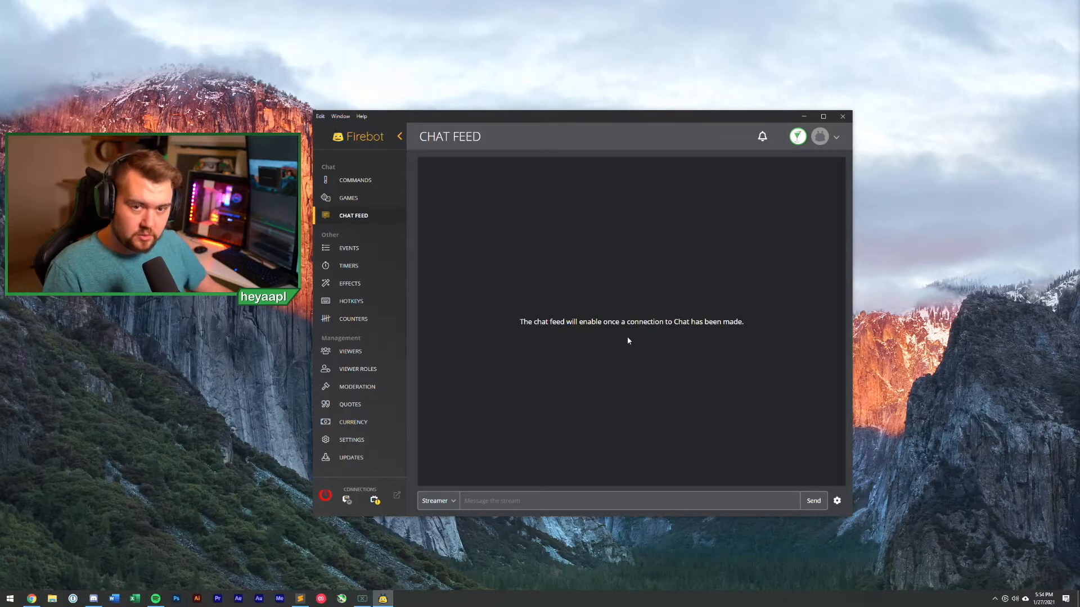
Step: Connect Firebot to chat with the power button under Connections
{"action": "left_click", "coordinate": [323, 500]}
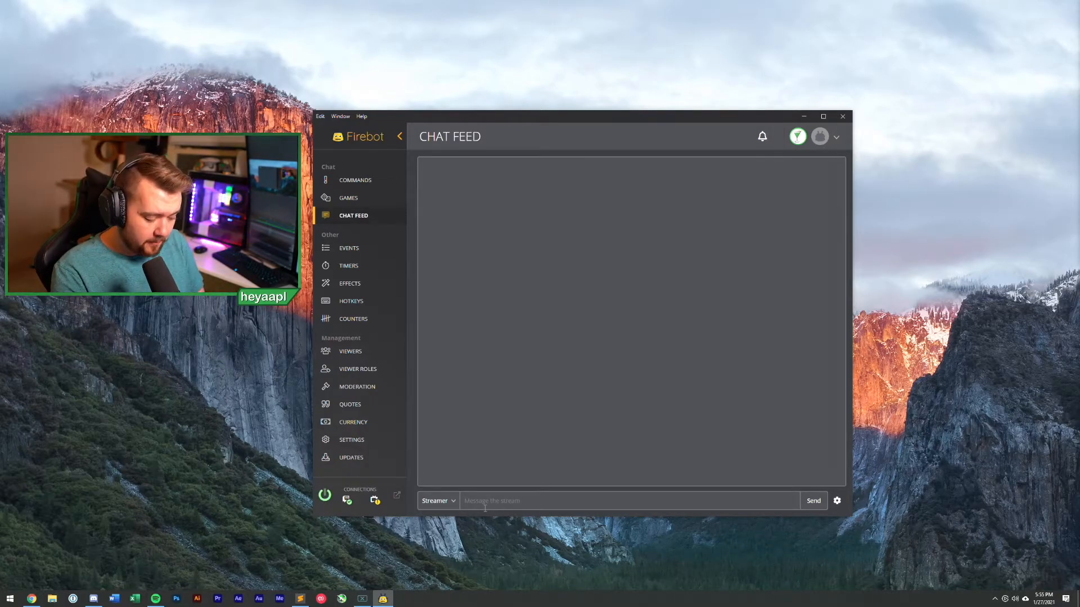
Step: Send !twitter twice, getting the Twitter reply and then the cooldown notice
{"action": "type", "text": "!twitter"}
{"action": "key", "text": "Return"}
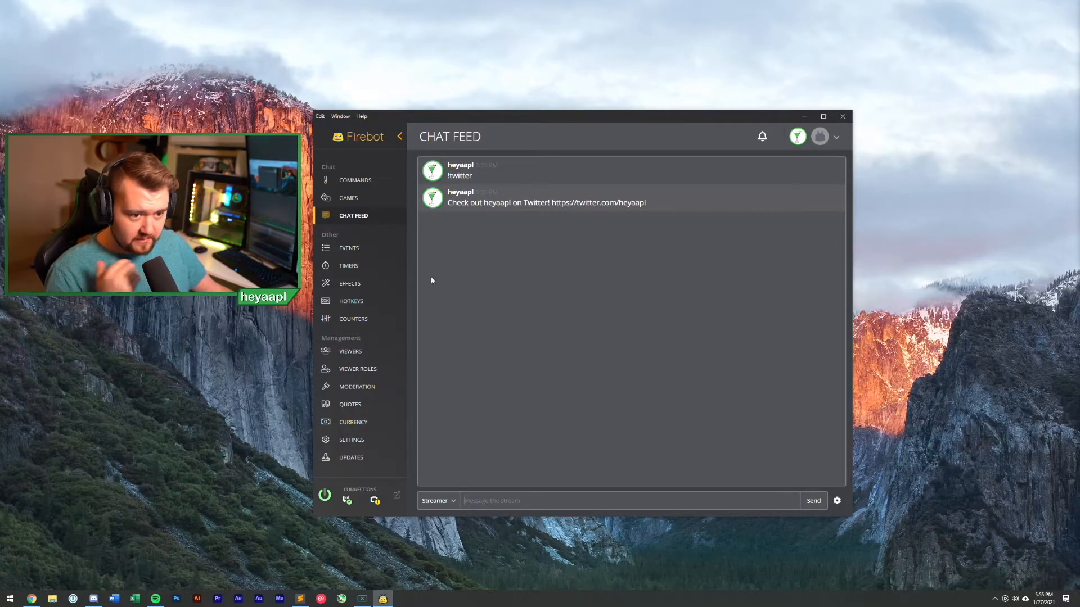
{"action": "left_click_drag", "start_coordinate": [448, 203], "coordinate": [668, 212]}
{"action": "left_click", "coordinate": [645, 243]}
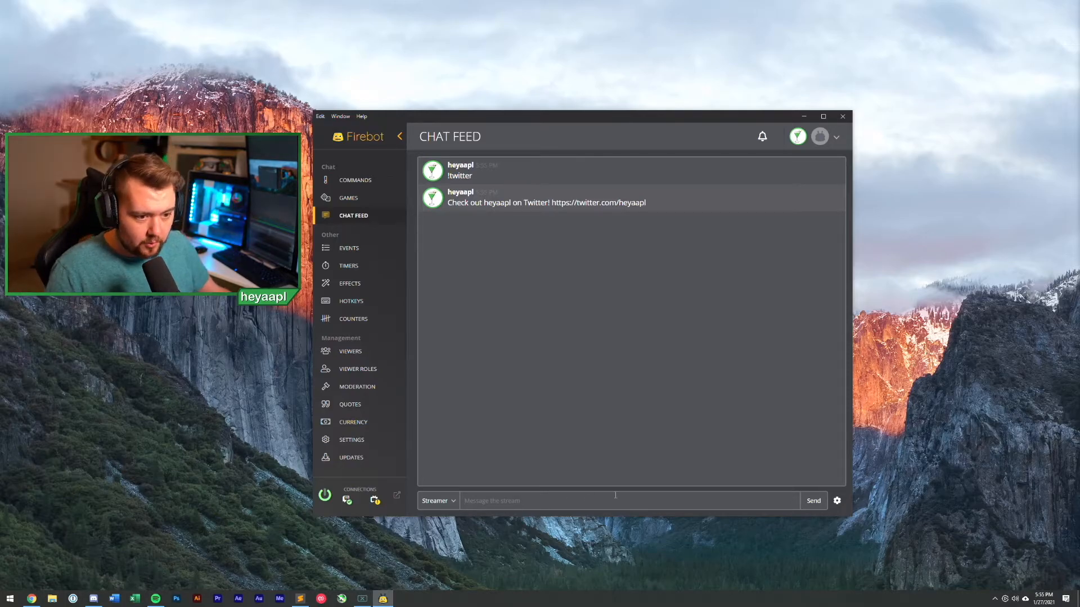
{"action": "key", "text": "Up"}
{"action": "key", "text": "Return"}
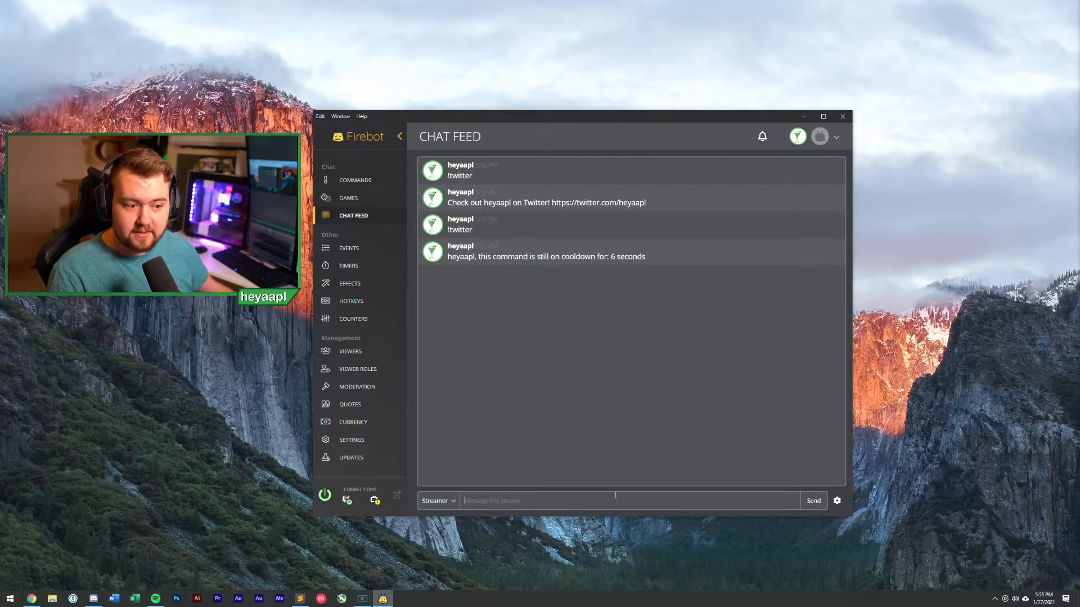
{"action": "right_click", "coordinate": [608, 258]}
{"action": "left_click", "coordinate": [536, 314]}
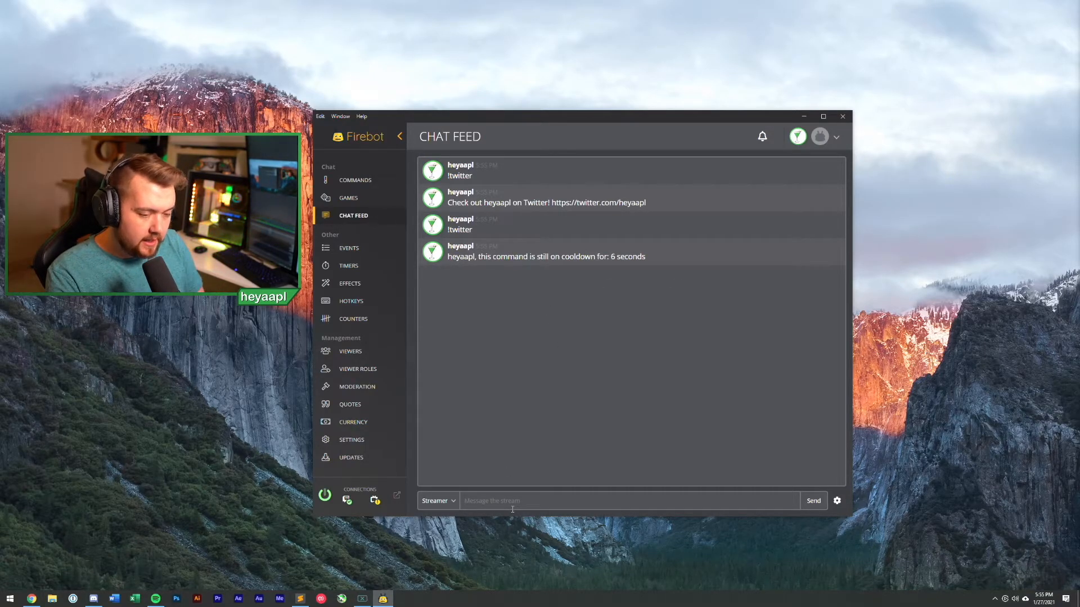
Step: Send !lurk, check the lurk reply, and return to the custom commands list
{"action": "type", "text": "!lurk"}
{"action": "key", "text": "Return"}
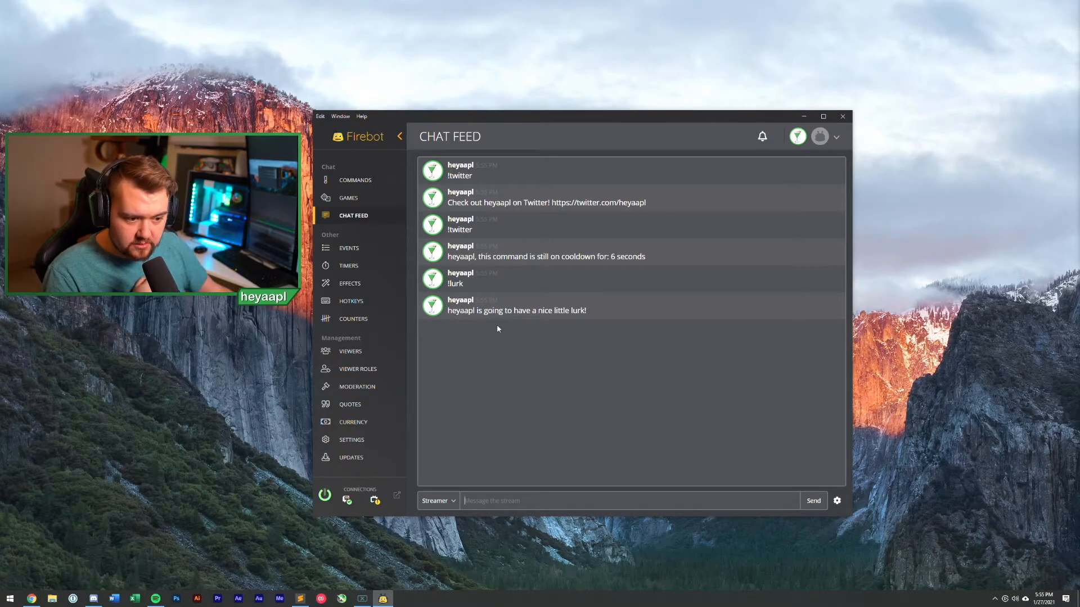
{"action": "left_click_drag", "start_coordinate": [456, 311], "coordinate": [570, 312]}
{"action": "left_click", "coordinate": [659, 318]}
{"action": "left_click", "coordinate": [661, 319]}
{"action": "left_click", "coordinate": [598, 338]}
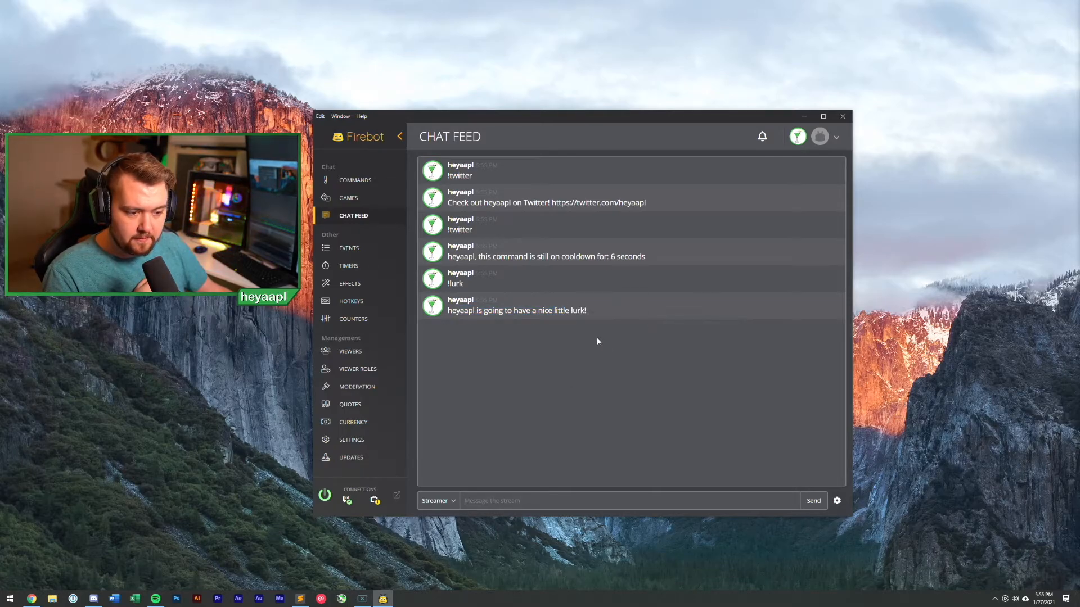
{"action": "left_click", "coordinate": [360, 183]}
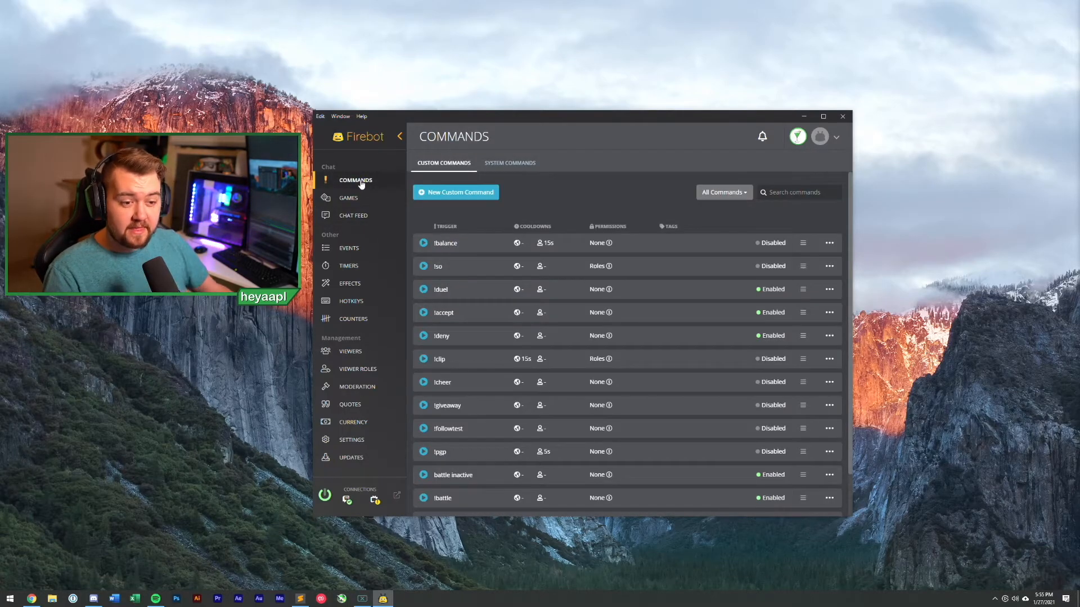